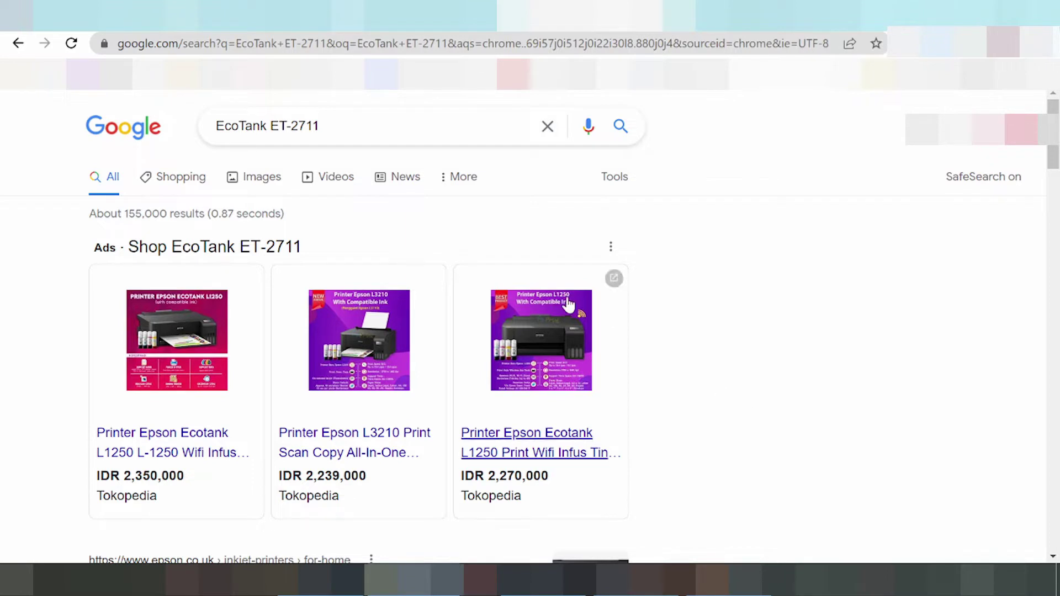
Extend the Google query to 'EcoTank ET-2711 driver download' and run the search.
{"action": "left_click_drag", "start_coordinate": [270, 126], "coordinate": [319, 126]}
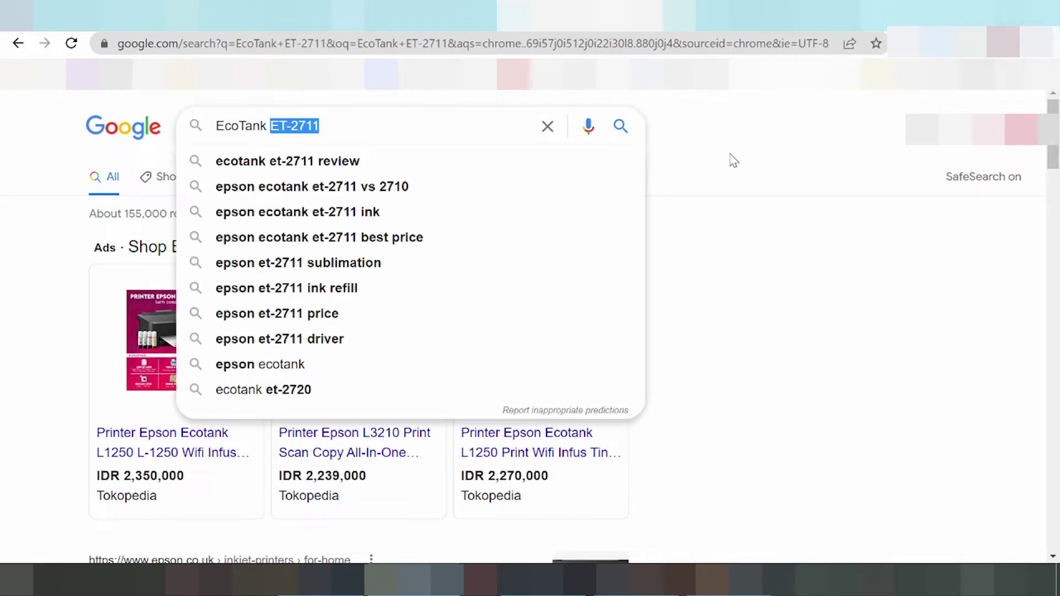
{"action": "left_click", "coordinate": [882, 267]}
{"action": "left_click", "coordinate": [320, 126]}
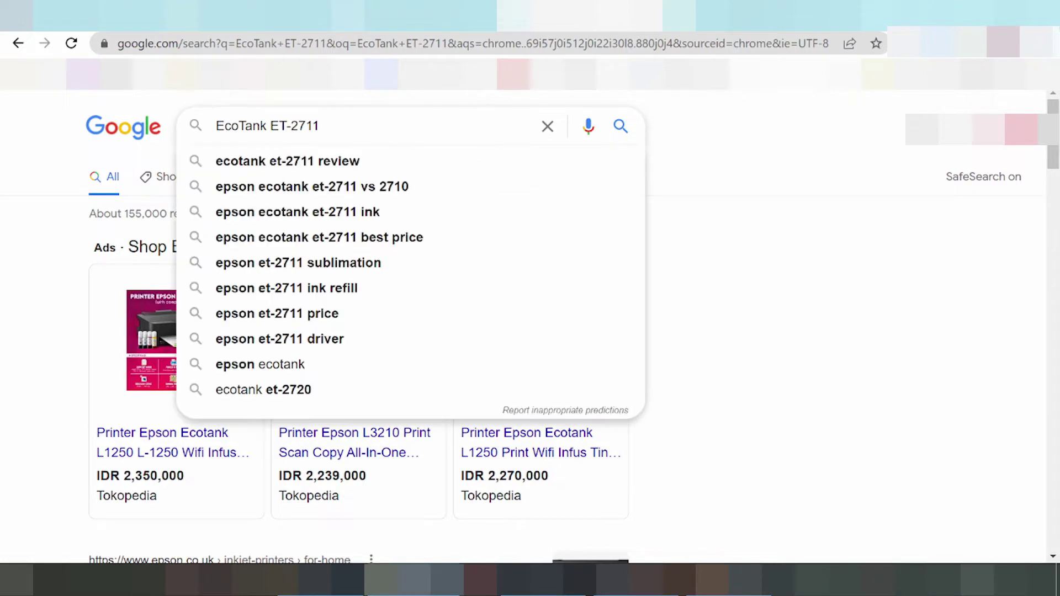
{"action": "type", "text": "driver downl"}
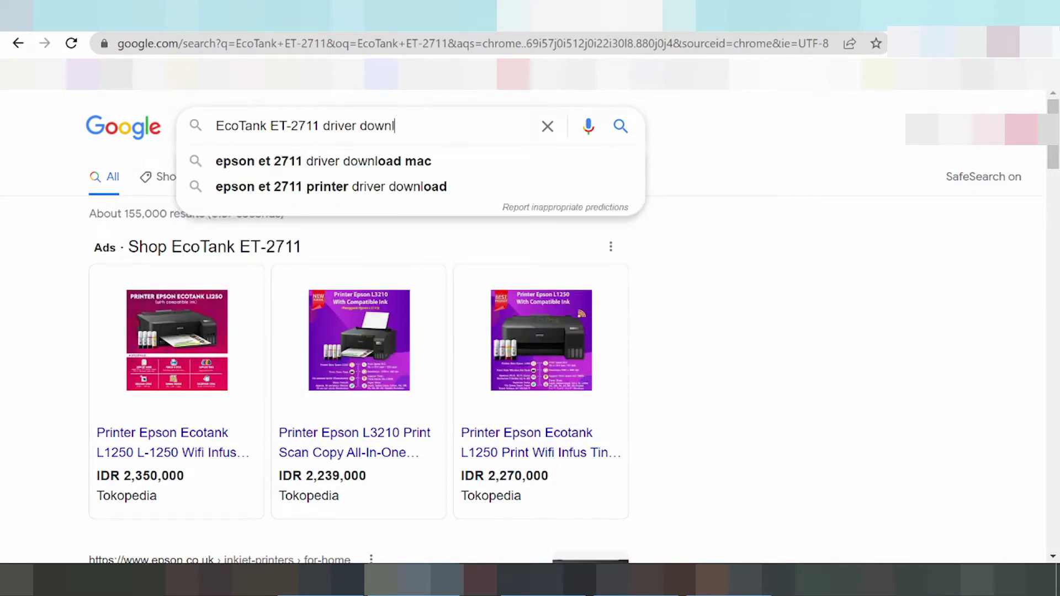
{"action": "type", "text": "oad"}
{"action": "key", "text": "Return"}
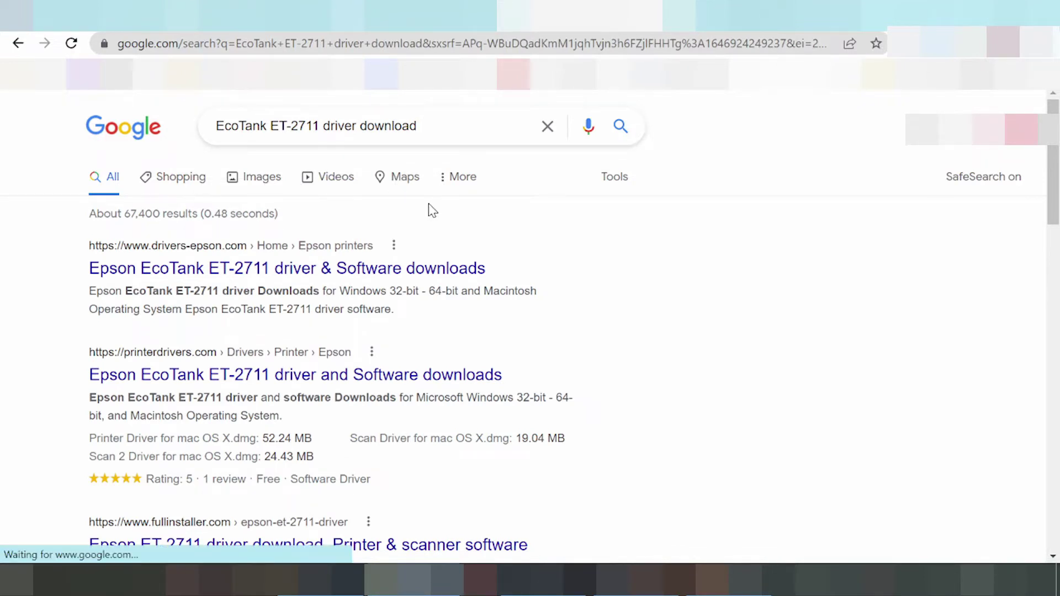
Scroll the driver results until the epson.co.uk EcoTank ET-2711 result is visible.
{"action": "scroll", "coordinate": [433, 201], "scroll_direction": "down", "scroll_amount": 5}
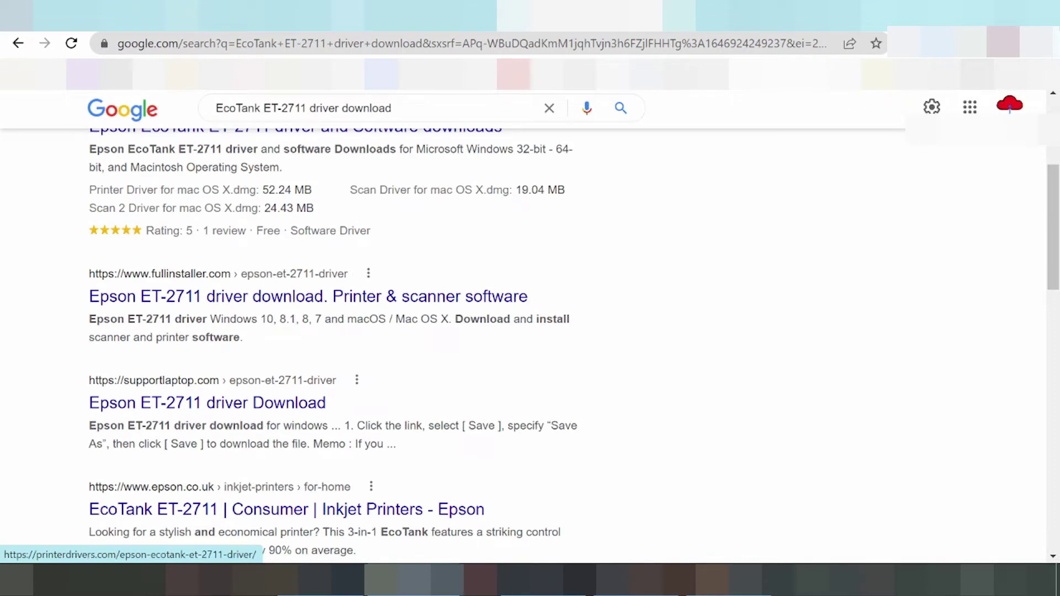
{"action": "scroll", "coordinate": [424, 190], "scroll_direction": "down", "scroll_amount": 3}
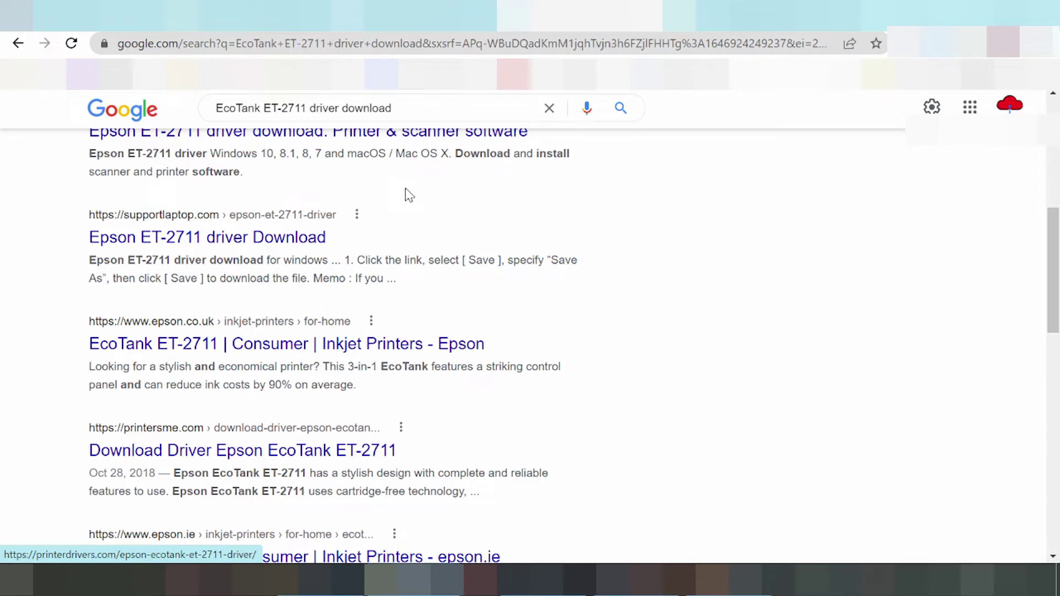
{"action": "scroll", "coordinate": [409, 195], "scroll_direction": "down", "scroll_amount": 1}
{"action": "scroll", "coordinate": [409, 201], "scroll_direction": "down", "scroll_amount": 1}
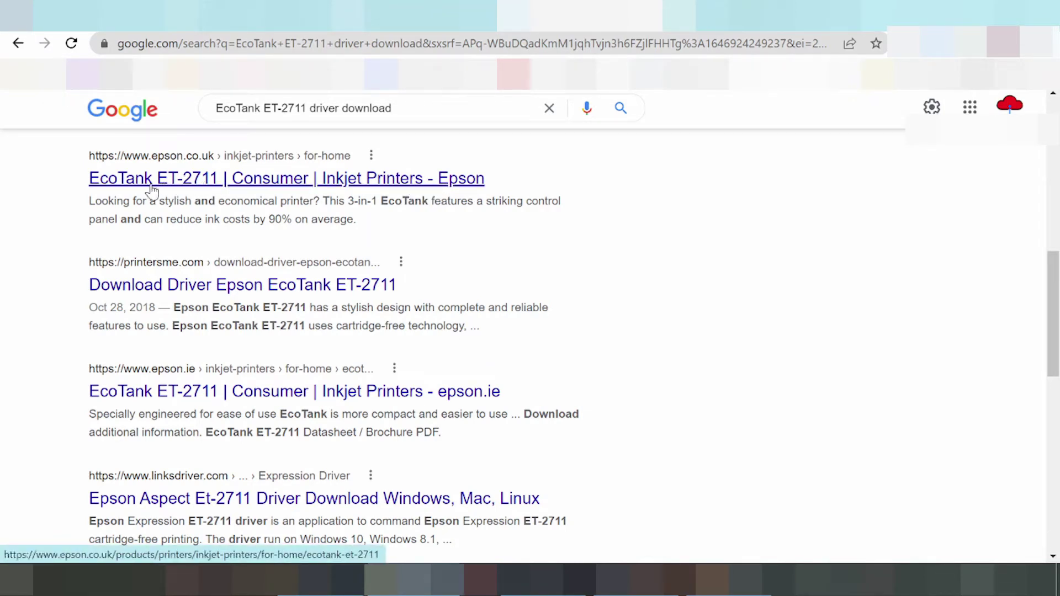
{"action": "scroll", "coordinate": [166, 218], "scroll_direction": "up", "scroll_amount": 1}
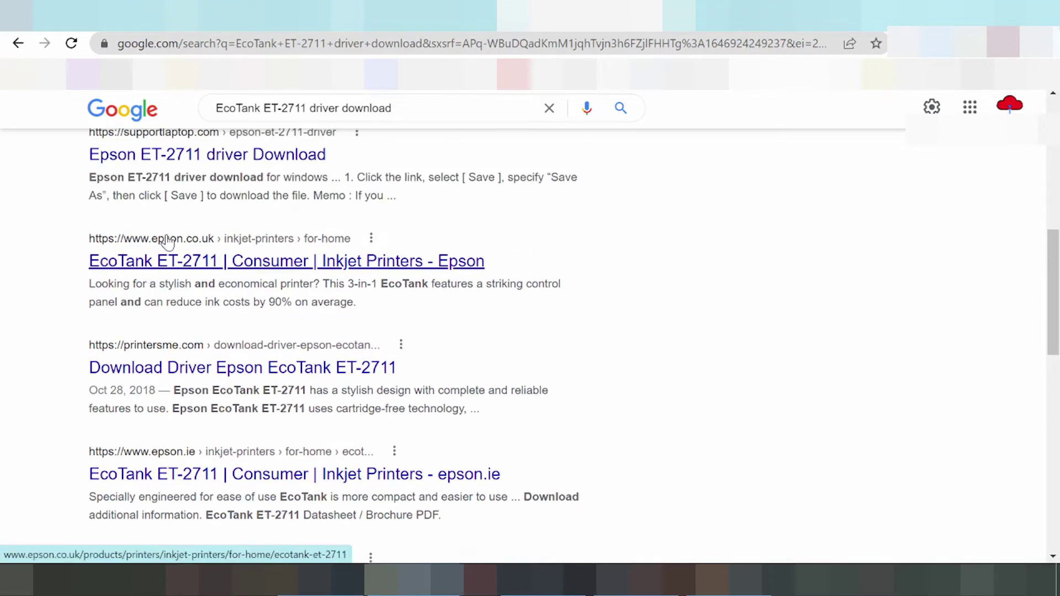
Open the epson.co.uk EcoTank ET-2711 page and go to its Support section for driver downloads.
{"action": "left_click", "coordinate": [189, 267]}
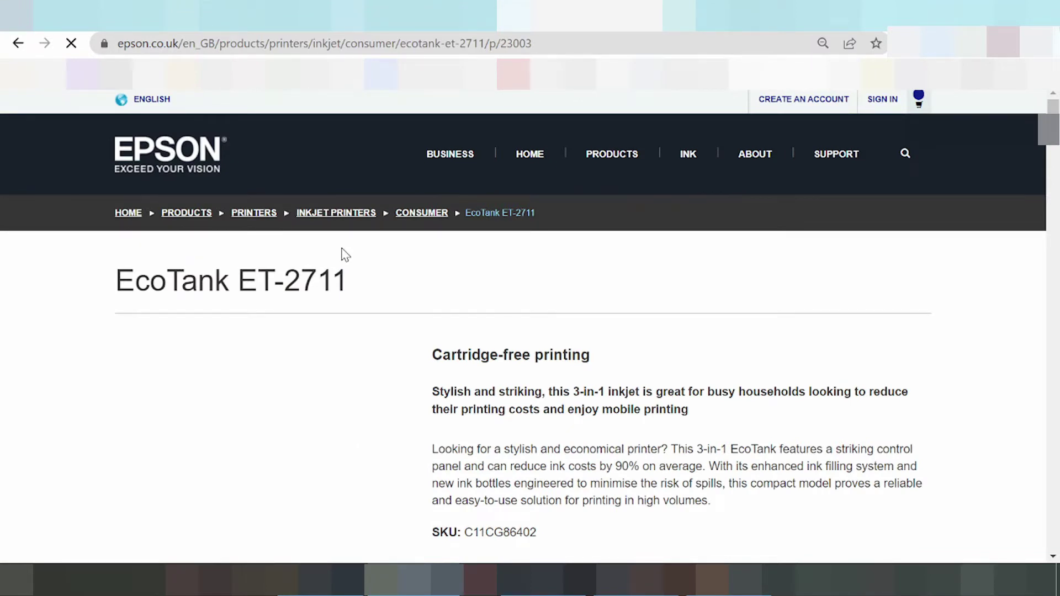
{"action": "scroll", "coordinate": [345, 254], "scroll_direction": "down", "scroll_amount": 6}
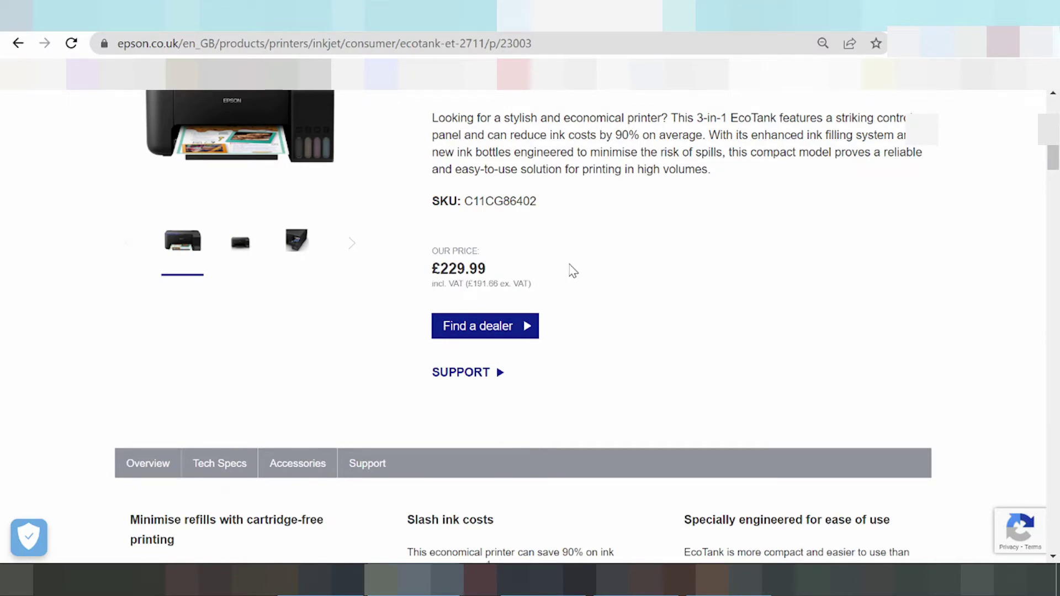
{"action": "scroll", "coordinate": [572, 270], "scroll_direction": "up", "scroll_amount": 3}
{"action": "scroll", "coordinate": [577, 250], "scroll_direction": "down", "scroll_amount": 8}
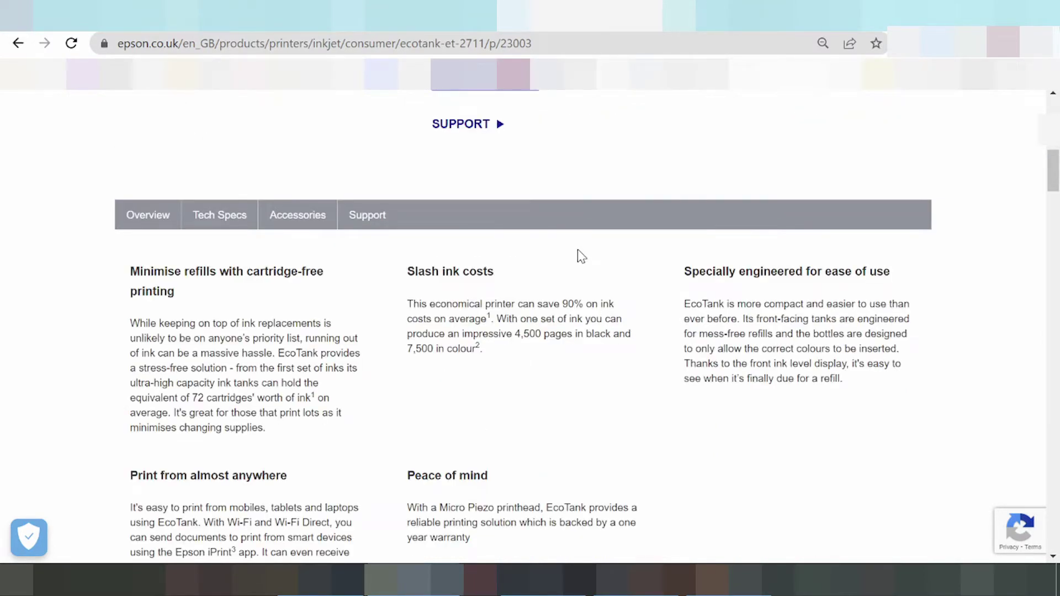
{"action": "scroll", "coordinate": [367, 309], "scroll_direction": "up", "scroll_amount": 2}
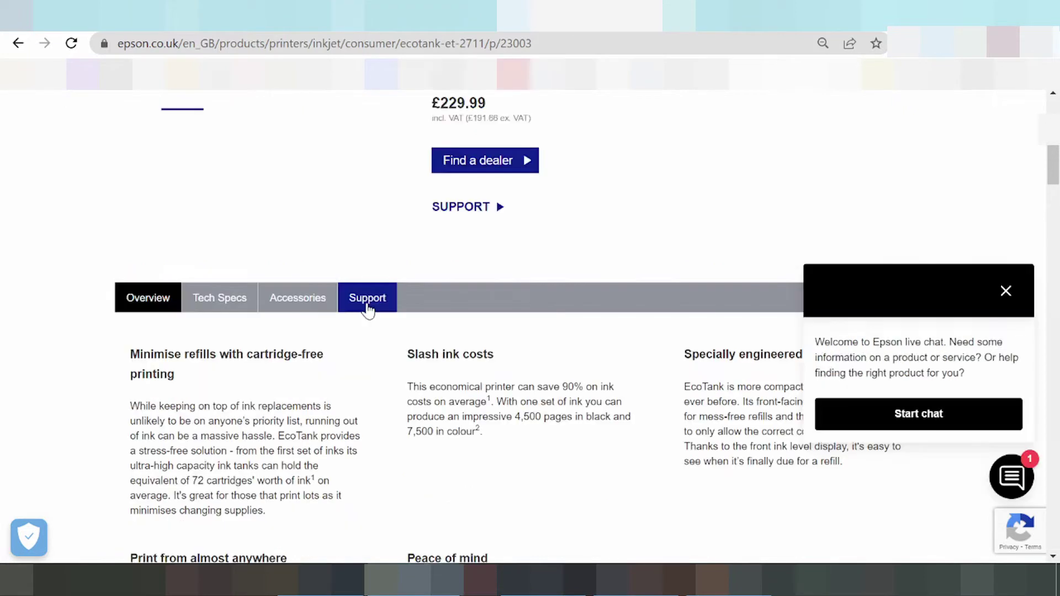
{"action": "left_click", "coordinate": [367, 300]}
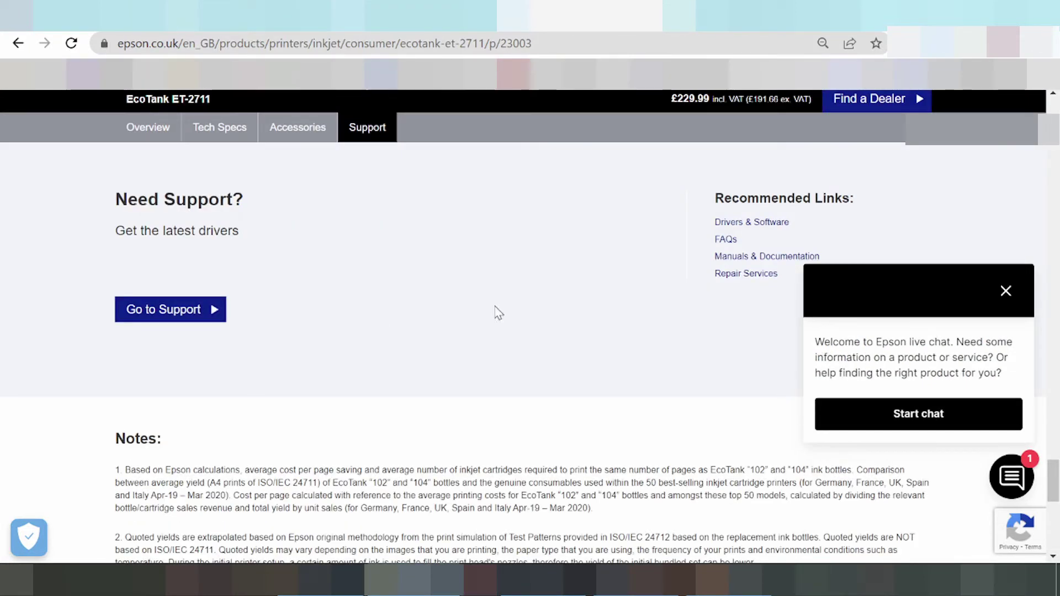
{"action": "left_click", "coordinate": [735, 224]}
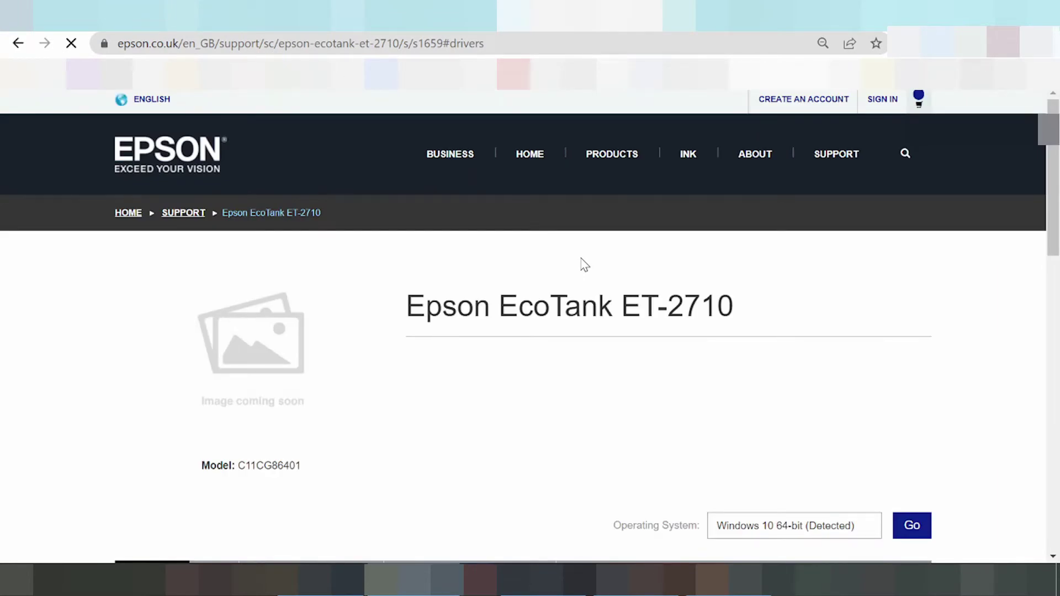
Scroll to the ET-2710 Downloads area and open the Operating System dropdown.
{"action": "scroll", "coordinate": [487, 355], "scroll_direction": "down", "scroll_amount": 2}
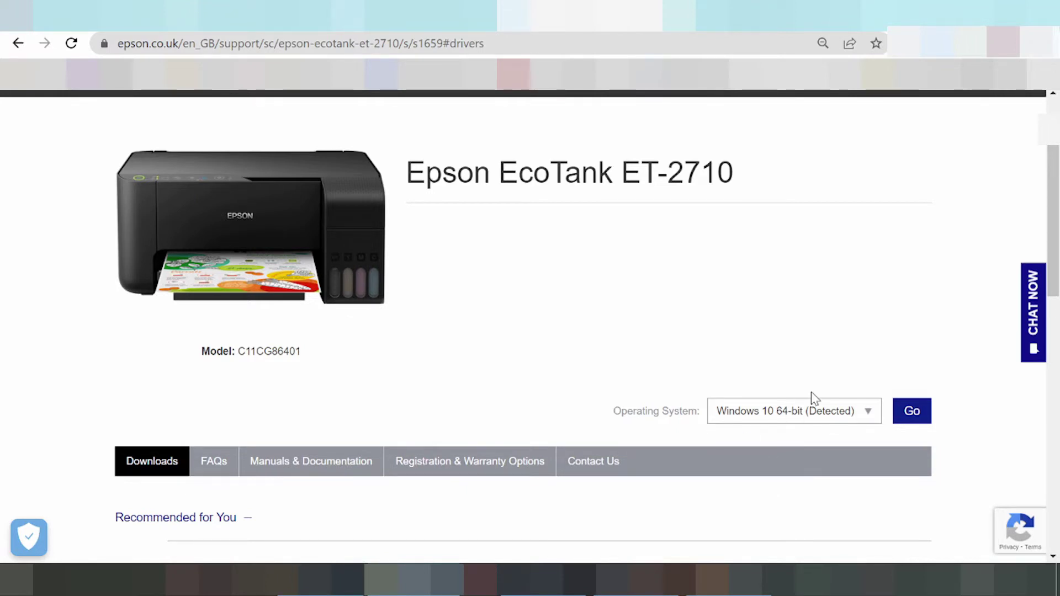
{"action": "scroll", "coordinate": [804, 311], "scroll_direction": "down", "scroll_amount": 1}
{"action": "left_click", "coordinate": [859, 332]}
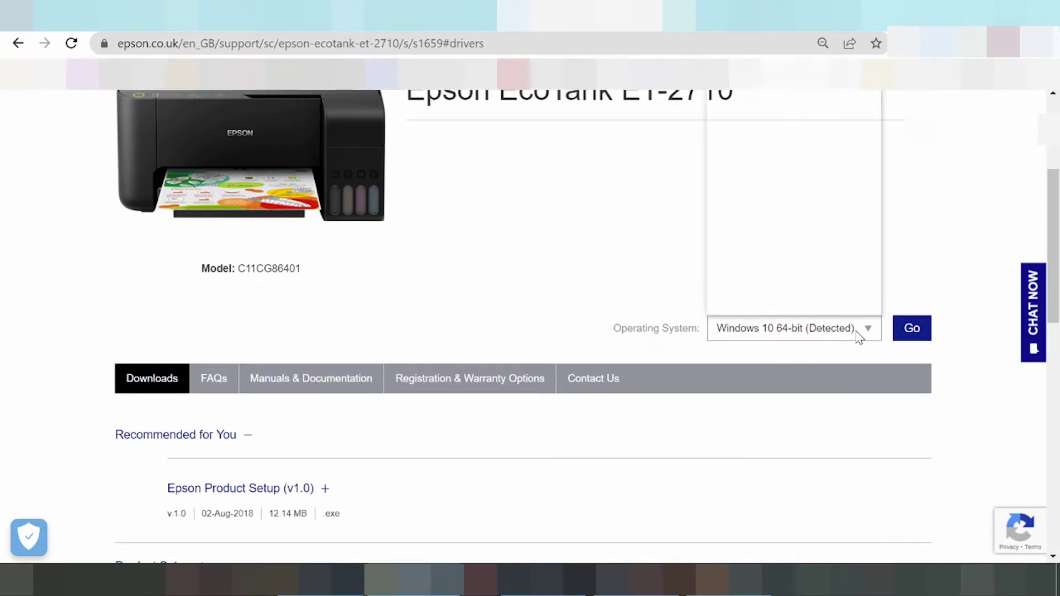
Pick Windows 11 instead of the detected Windows 10 64-bit as the operating system.
{"action": "scroll", "coordinate": [800, 259], "scroll_direction": "up", "scroll_amount": 1}
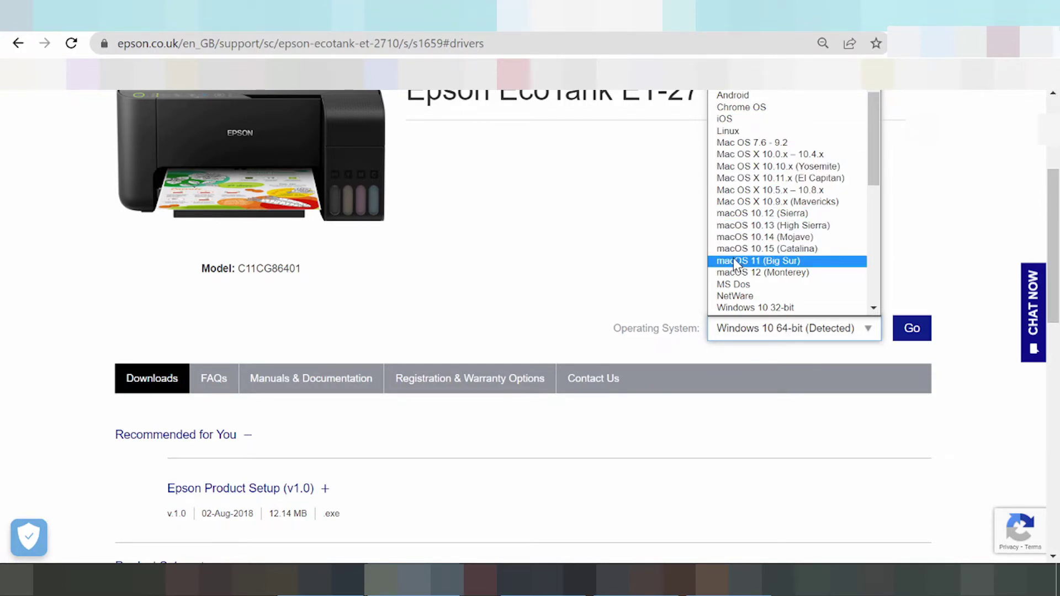
{"action": "scroll", "coordinate": [754, 266], "scroll_direction": "down", "scroll_amount": 3}
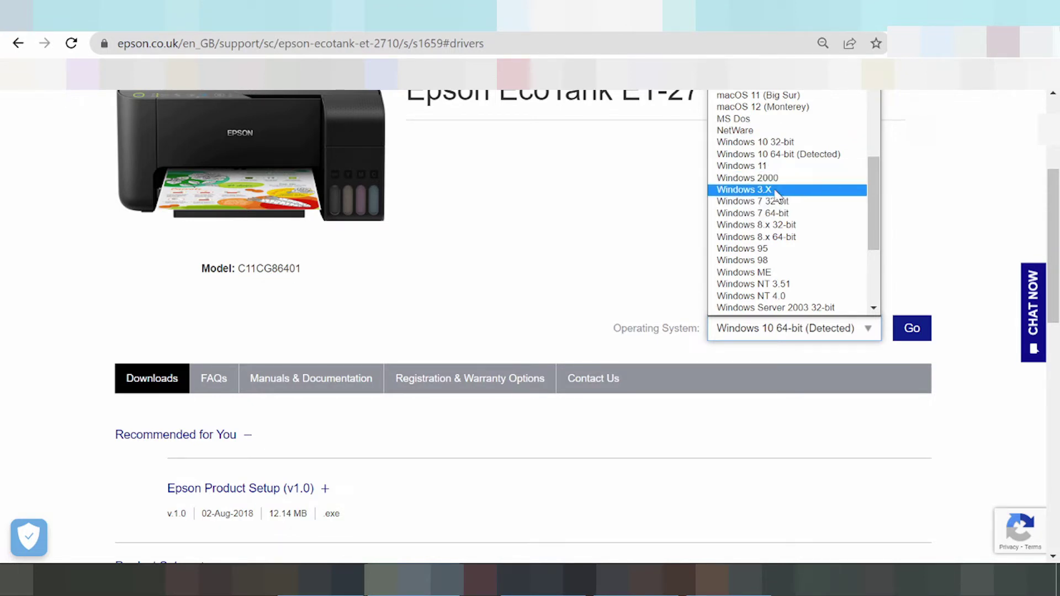
{"action": "scroll", "coordinate": [767, 249], "scroll_direction": "up", "scroll_amount": 5}
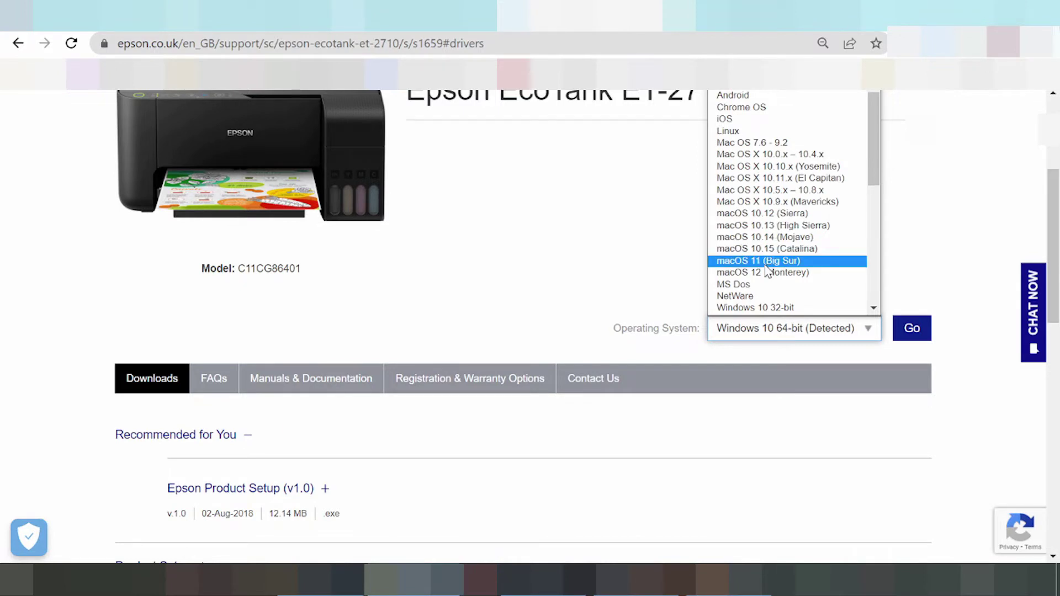
{"action": "scroll", "coordinate": [769, 273], "scroll_direction": "down", "scroll_amount": 3}
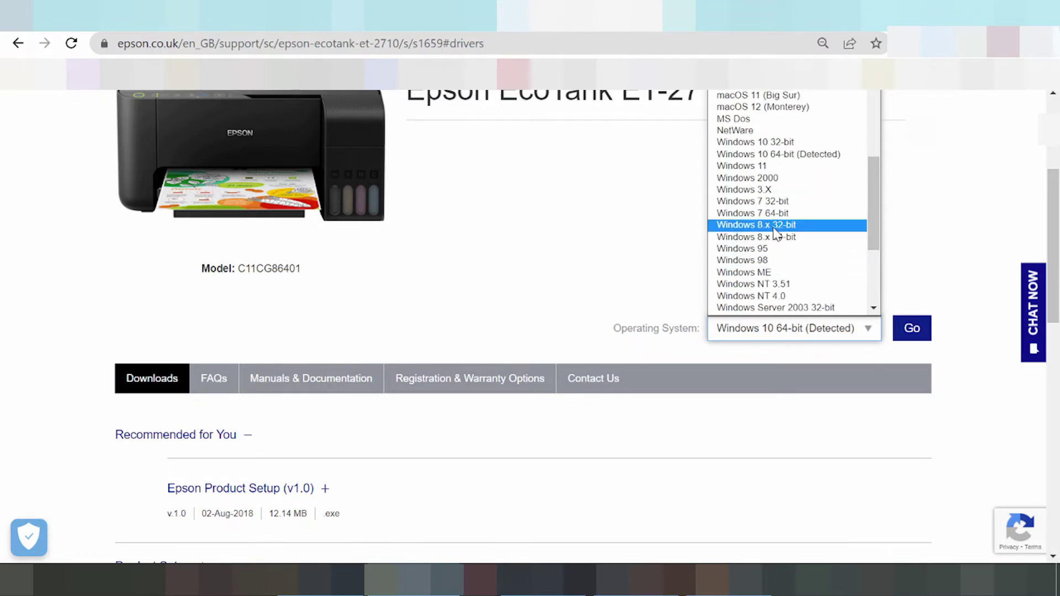
{"action": "scroll", "coordinate": [775, 234], "scroll_direction": "up", "scroll_amount": 3}
{"action": "scroll", "coordinate": [776, 234], "scroll_direction": "down", "scroll_amount": 3}
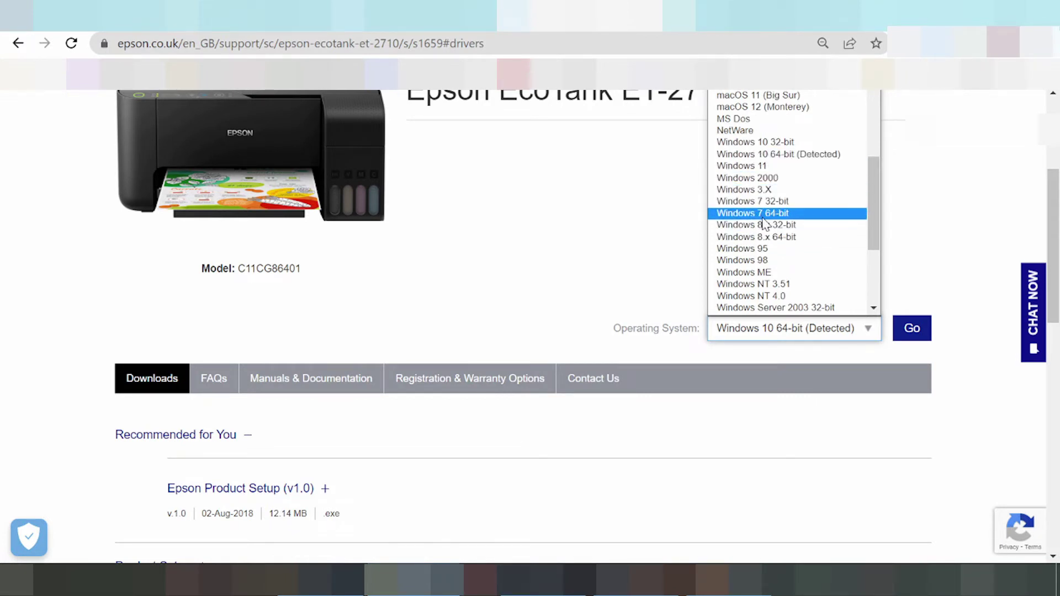
{"action": "scroll", "coordinate": [793, 248], "scroll_direction": "down", "scroll_amount": 3}
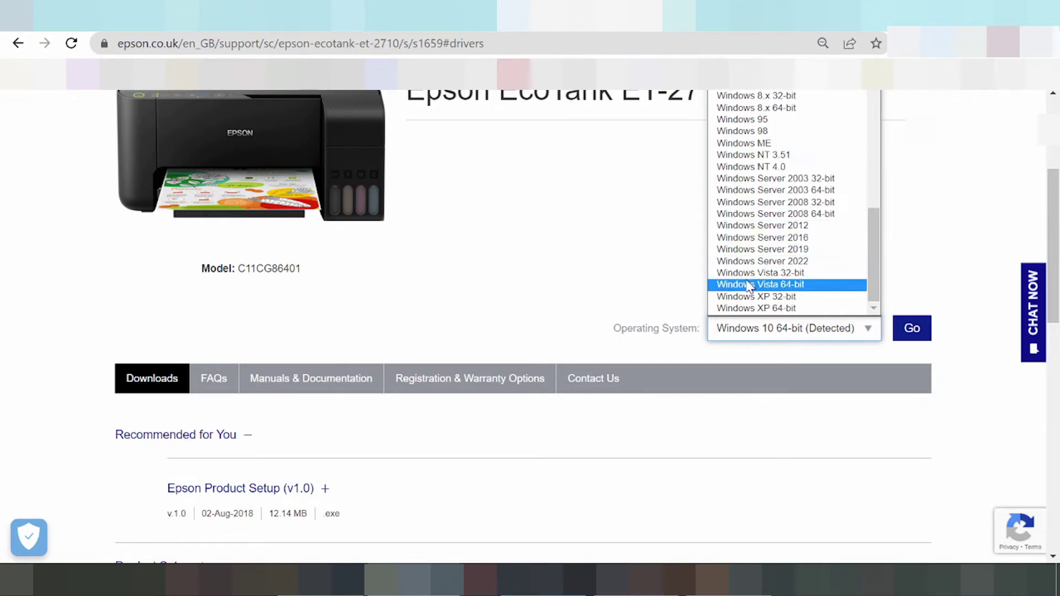
{"action": "scroll", "coordinate": [749, 292], "scroll_direction": "up", "scroll_amount": 3}
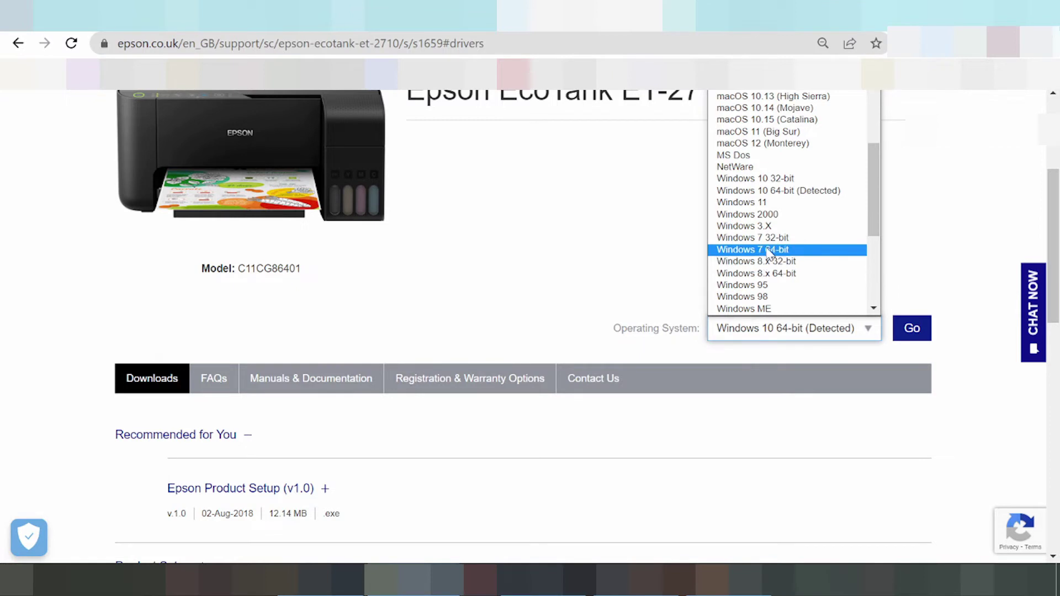
{"action": "left_click", "coordinate": [775, 204]}
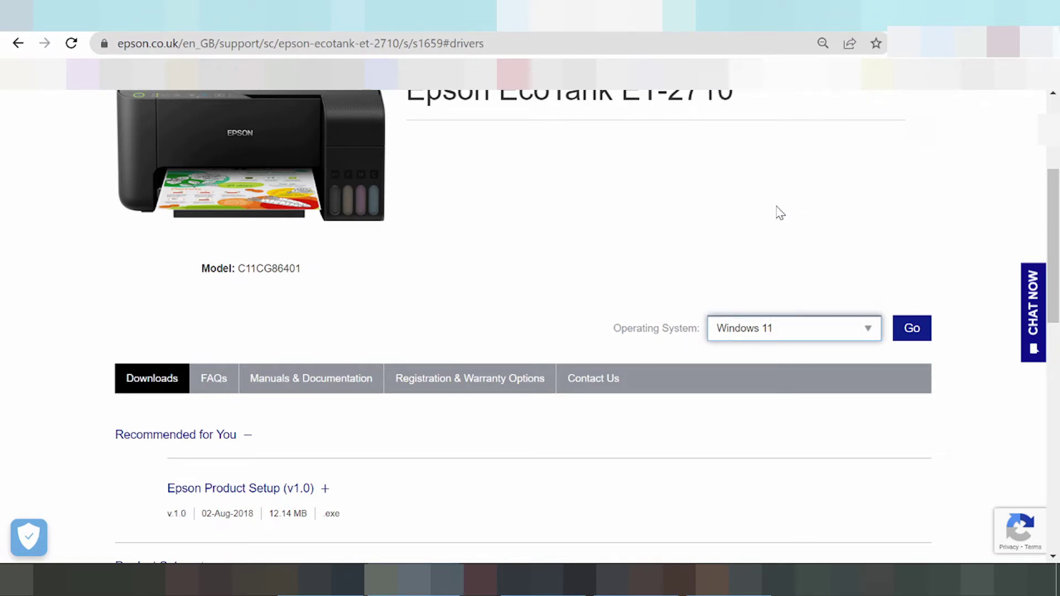
Apply Windows 11 with Go and expand the Epson Software updater v4.6.3.0 entry.
{"action": "left_click", "coordinate": [910, 330]}
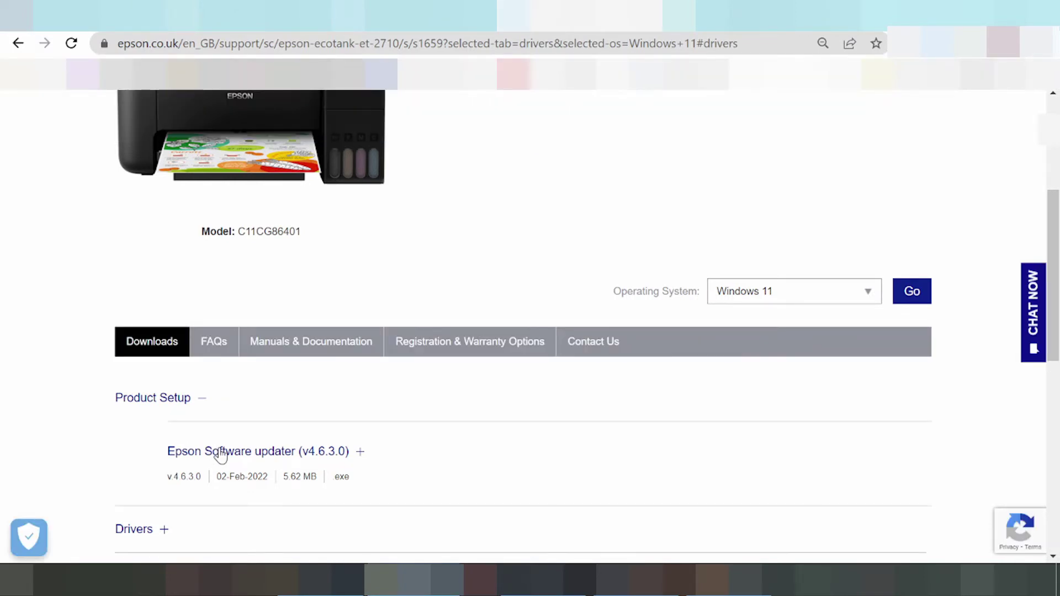
{"action": "left_click", "coordinate": [359, 452]}
{"action": "scroll", "coordinate": [396, 420], "scroll_direction": "down", "scroll_amount": 1}
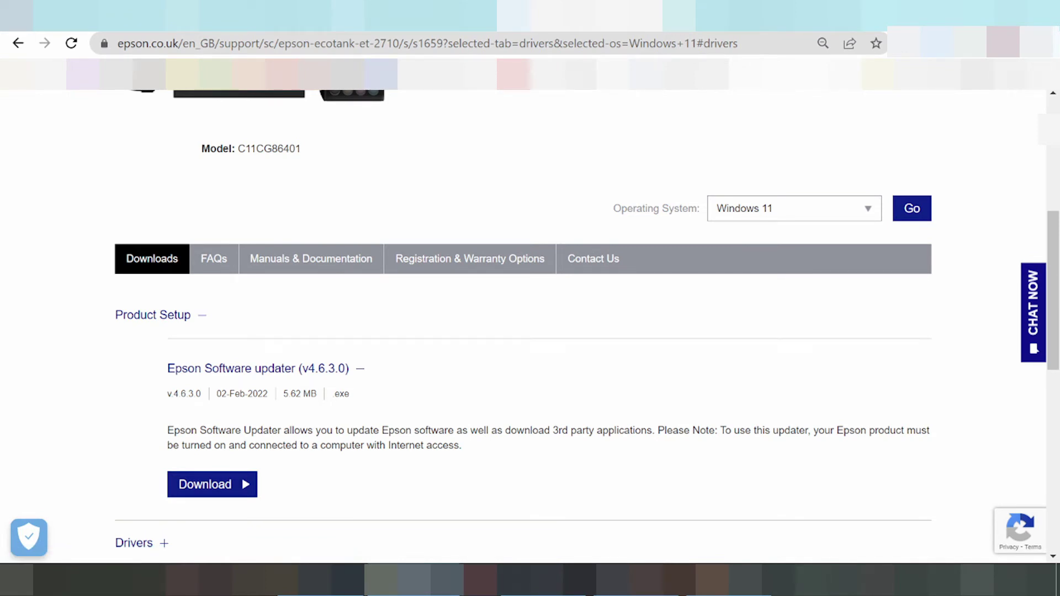
{"action": "scroll", "coordinate": [360, 459], "scroll_direction": "down", "scroll_amount": 4}
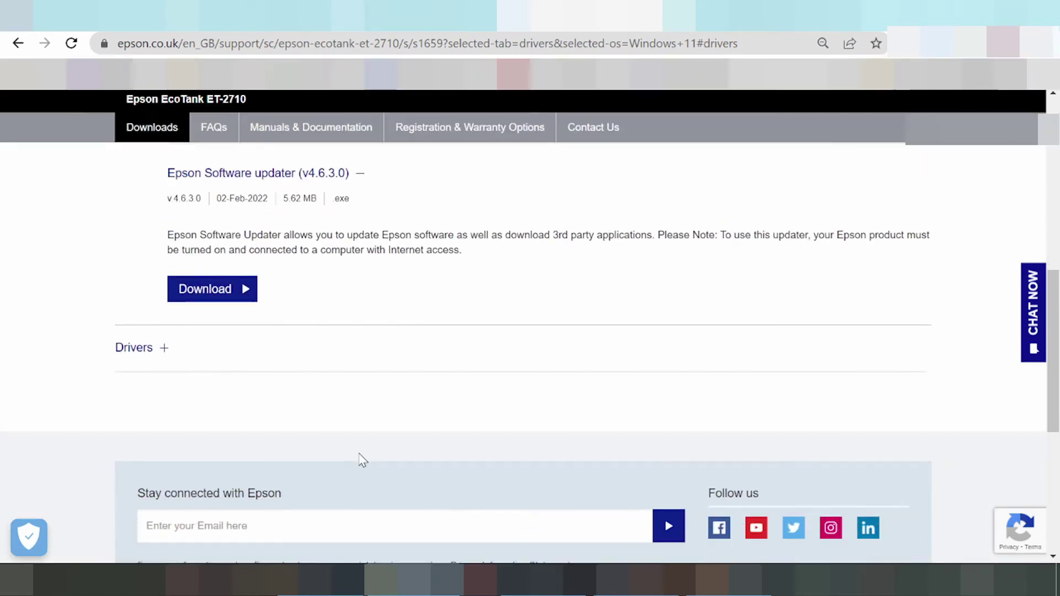
{"action": "scroll", "coordinate": [360, 407], "scroll_direction": "up", "scroll_amount": 6}
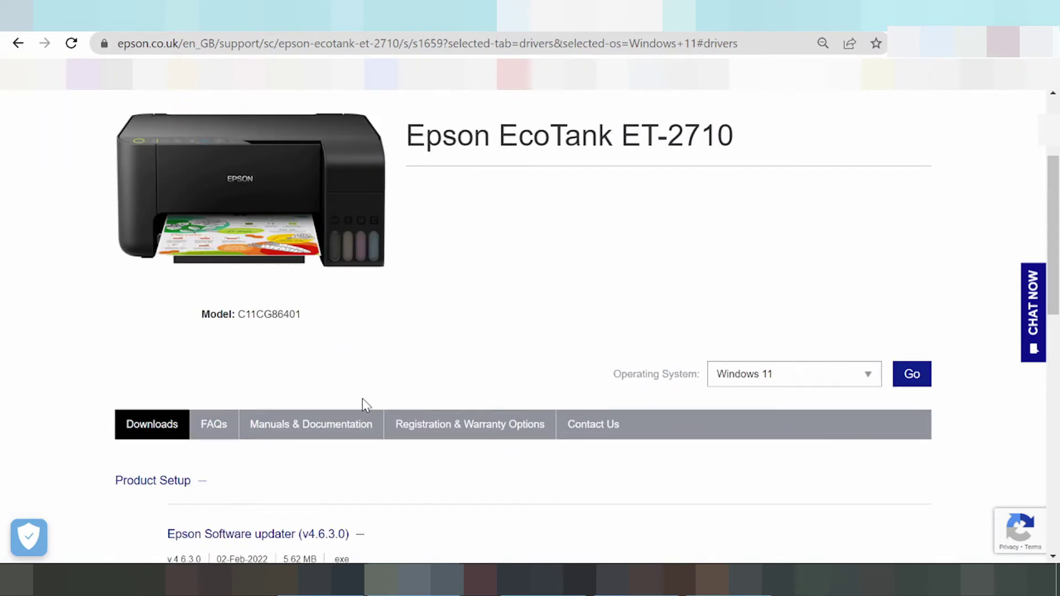
{"action": "scroll", "coordinate": [363, 398], "scroll_direction": "down", "scroll_amount": 5}
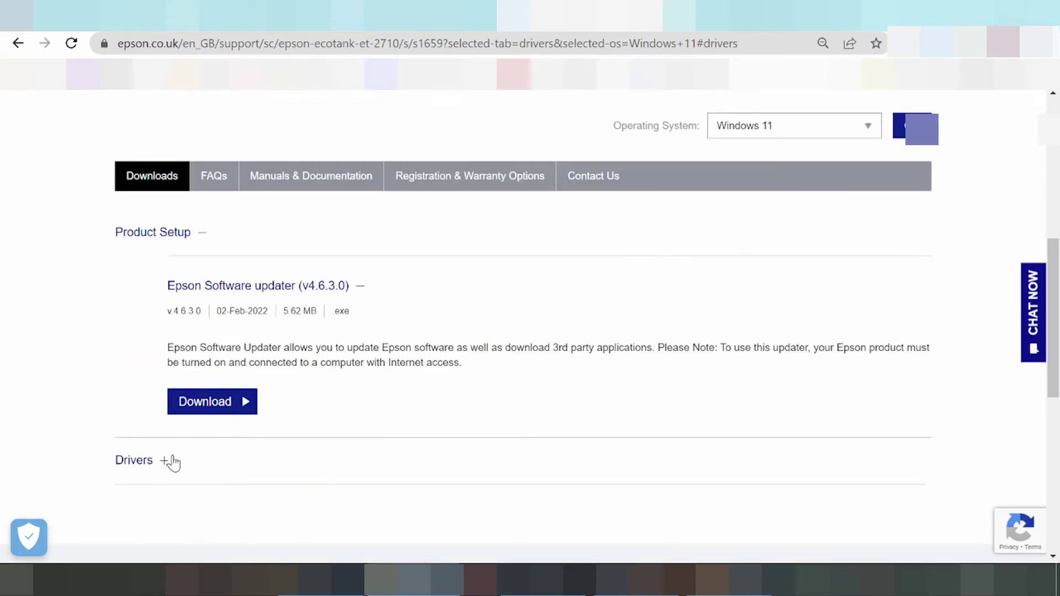
Expand Drivers and the EPSON Universal Print Driver v2.70.06, highlighting its 09-Dec-2021 date and size.
{"action": "left_click", "coordinate": [162, 463]}
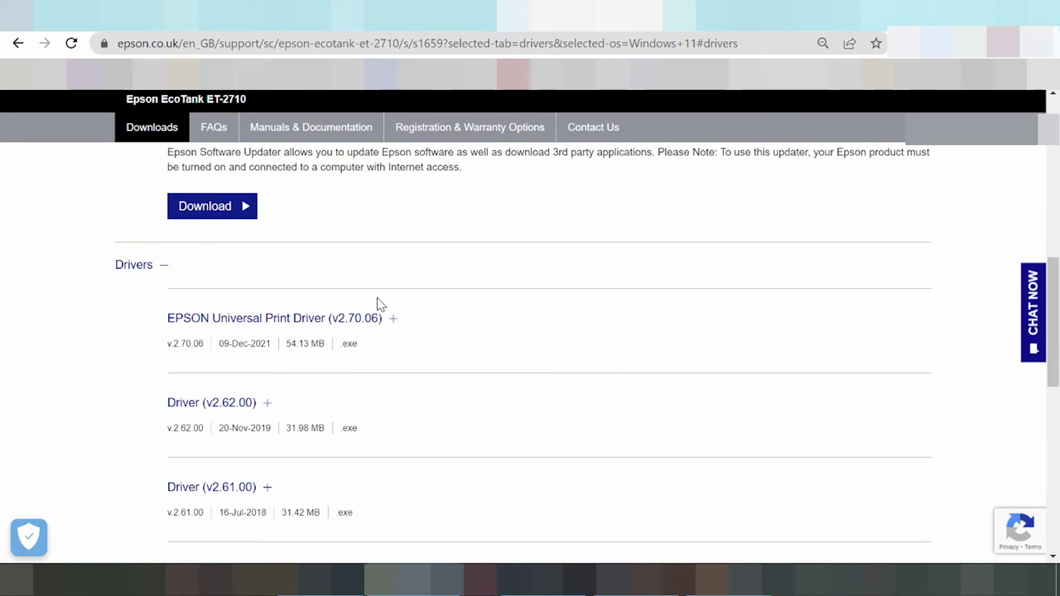
{"action": "left_click", "coordinate": [393, 320]}
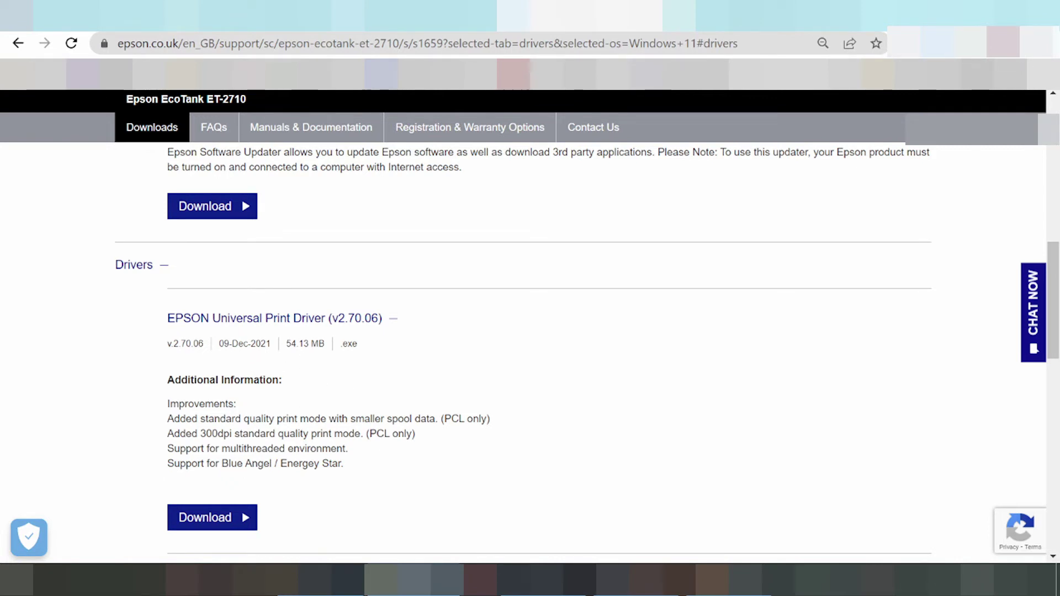
{"action": "left_click_drag", "start_coordinate": [219, 343], "coordinate": [256, 343]}
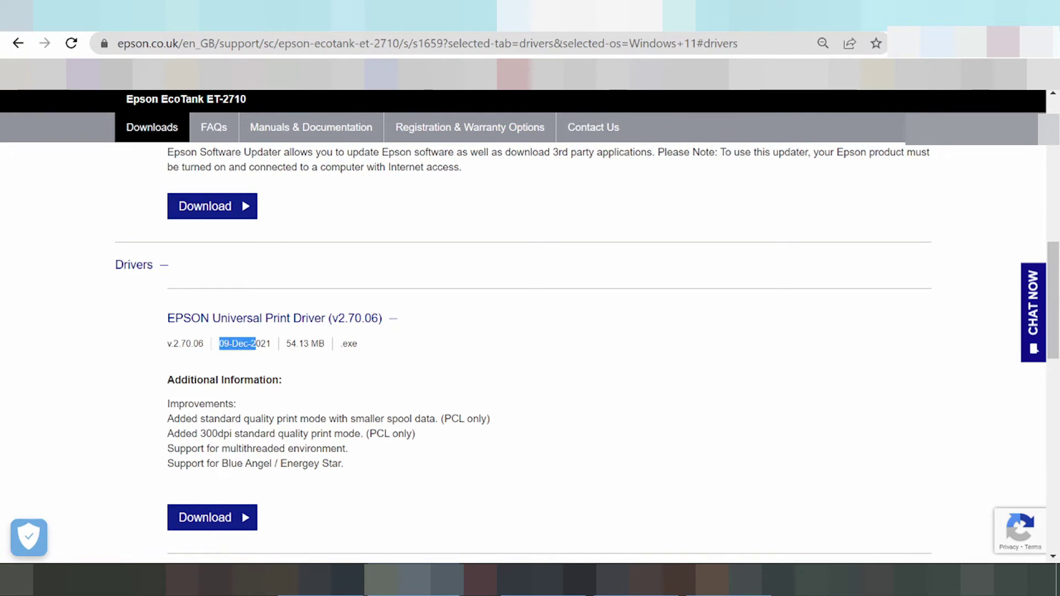
{"action": "left_click", "coordinate": [176, 356]}
{"action": "left_click_drag", "start_coordinate": [173, 343], "coordinate": [192, 343]}
{"action": "left_click_drag", "start_coordinate": [286, 343], "coordinate": [318, 343]}
{"action": "scroll", "coordinate": [472, 328], "scroll_direction": "down", "scroll_amount": 3}
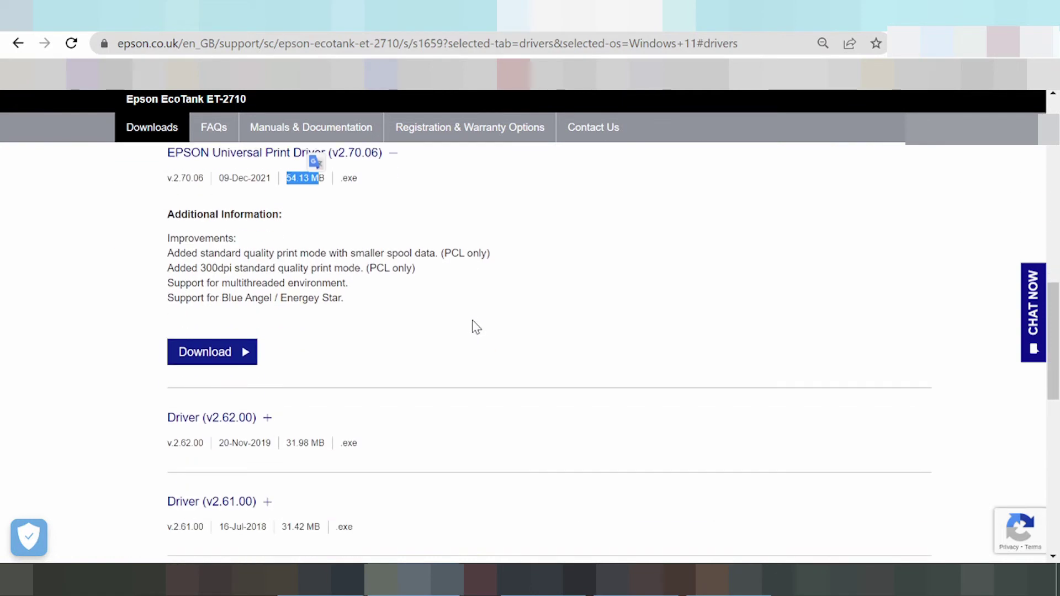
{"action": "scroll", "coordinate": [467, 321], "scroll_direction": "up", "scroll_amount": 2}
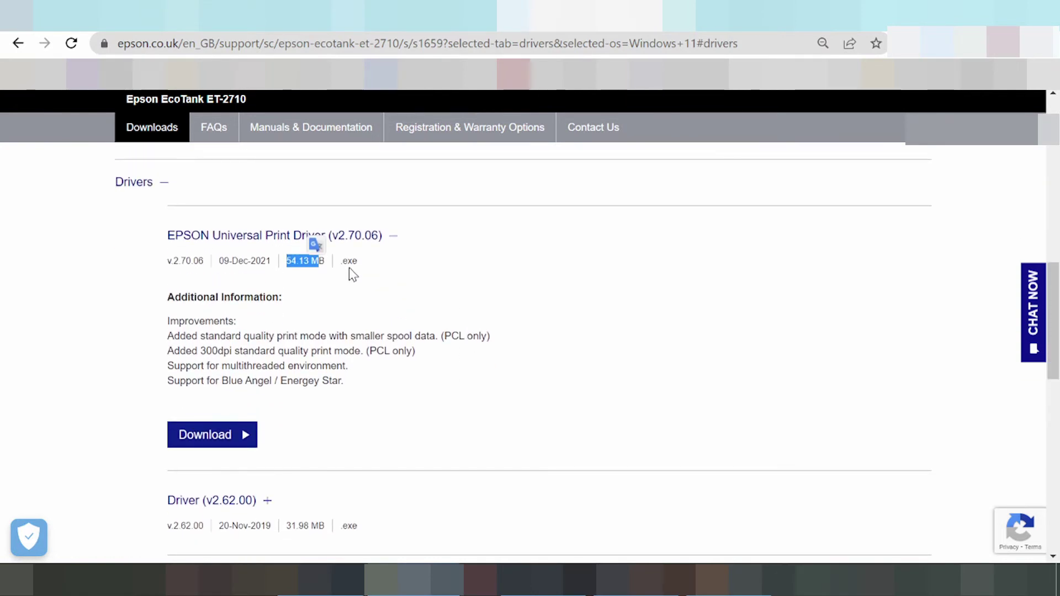
{"action": "scroll", "coordinate": [385, 319], "scroll_direction": "down", "scroll_amount": 3}
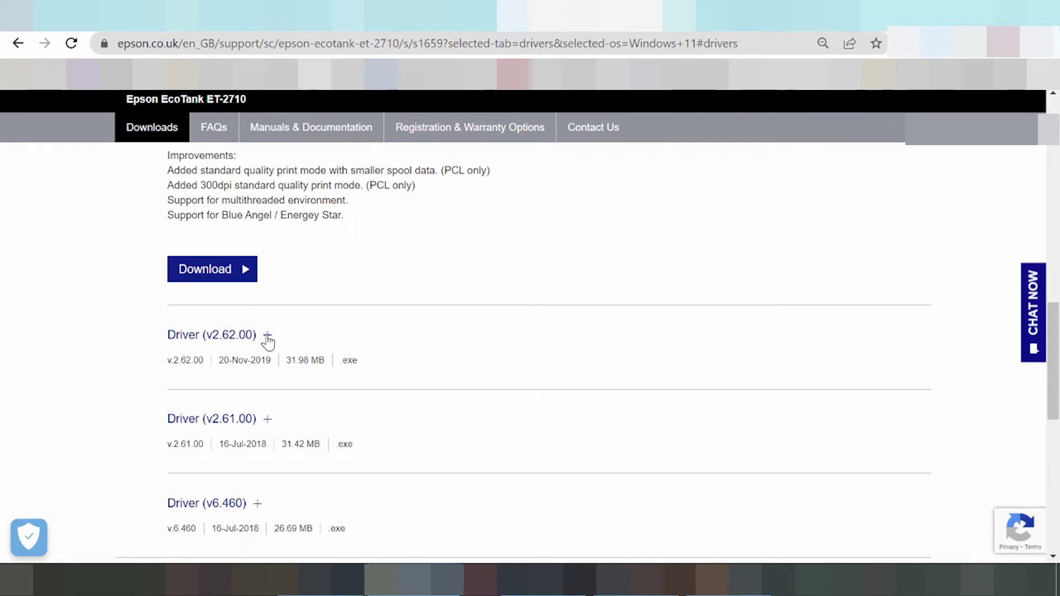
Expand the older Driver entries v2.62.00, v2.61.00 and v6.460 to view their details.
{"action": "left_click", "coordinate": [268, 337]}
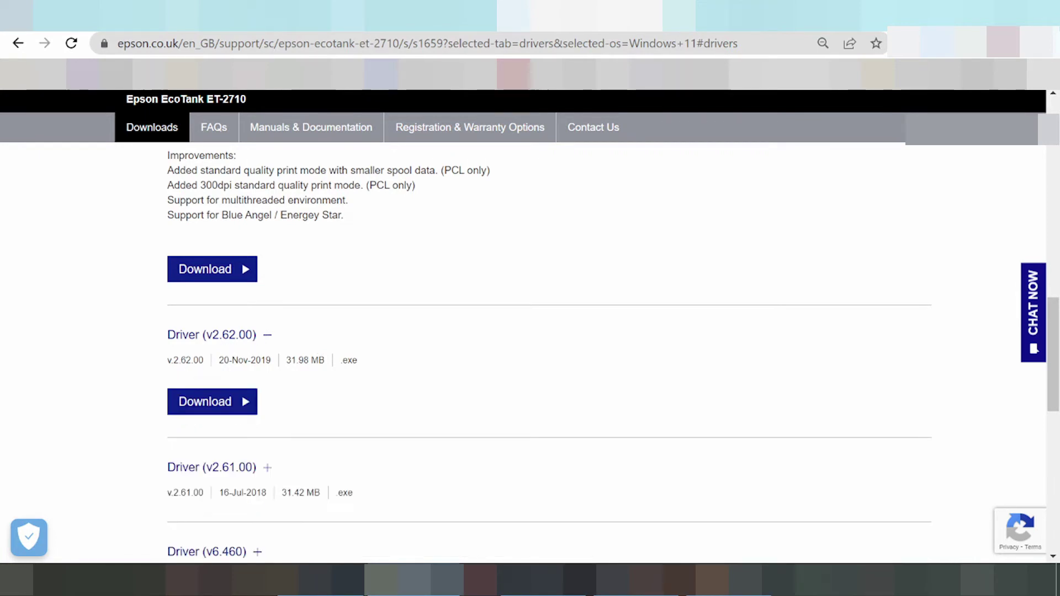
{"action": "left_click_drag", "start_coordinate": [219, 360], "coordinate": [275, 360]}
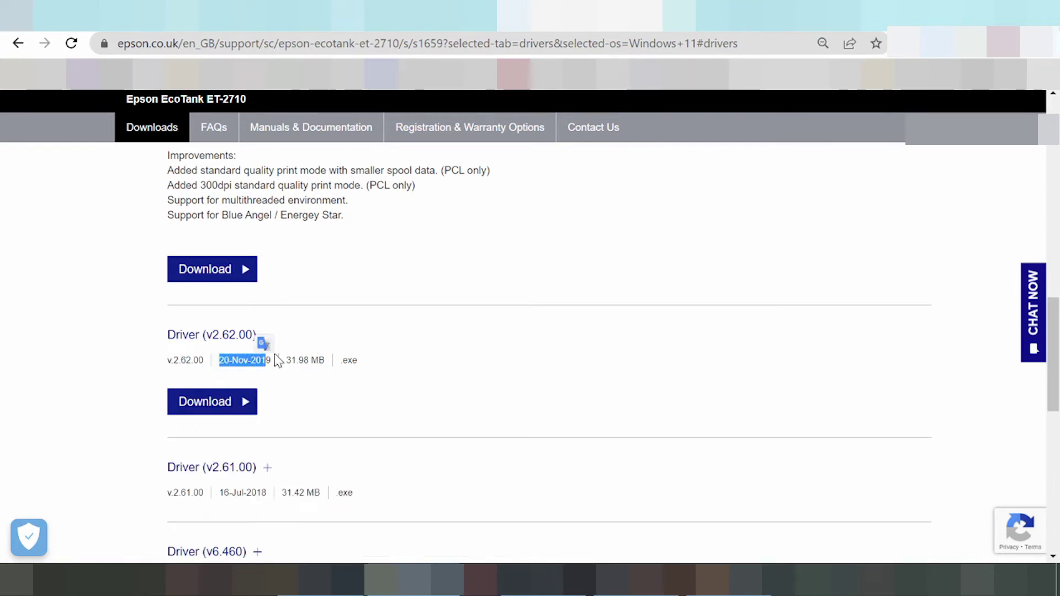
{"action": "scroll", "coordinate": [301, 359], "scroll_direction": "down", "scroll_amount": 2}
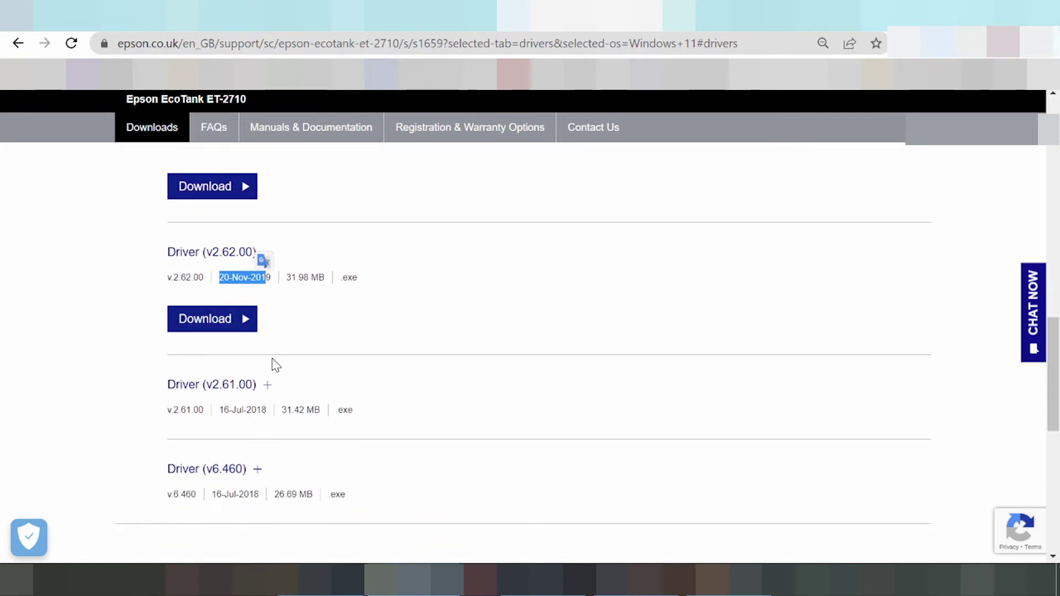
{"action": "left_click", "coordinate": [268, 385]}
{"action": "scroll", "coordinate": [338, 355], "scroll_direction": "down", "scroll_amount": 3}
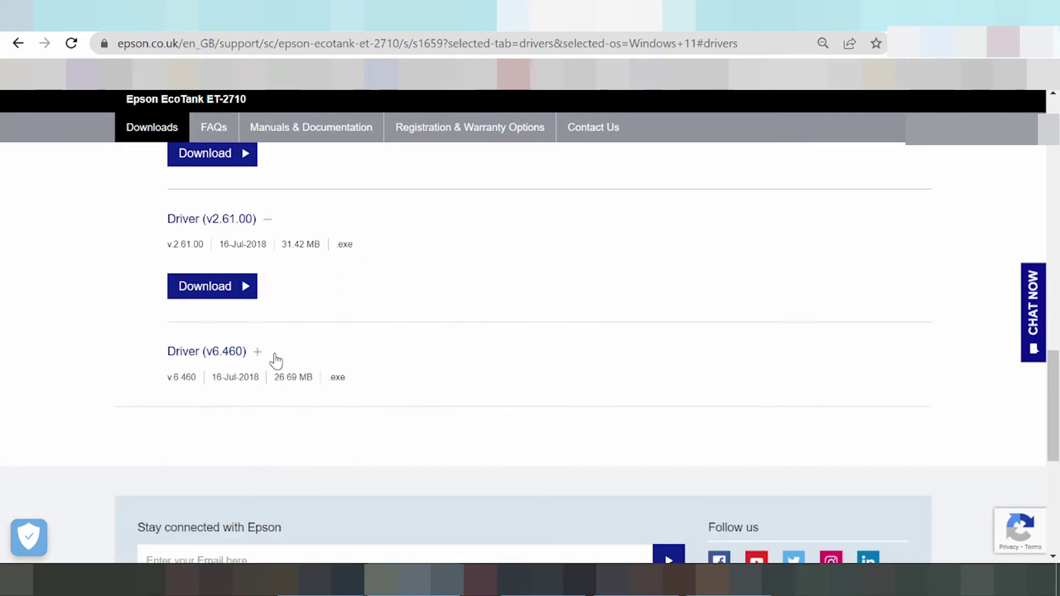
{"action": "left_click", "coordinate": [258, 354]}
{"action": "scroll", "coordinate": [355, 331], "scroll_direction": "down", "scroll_amount": 3}
{"action": "scroll", "coordinate": [359, 340], "scroll_direction": "up", "scroll_amount": 7}
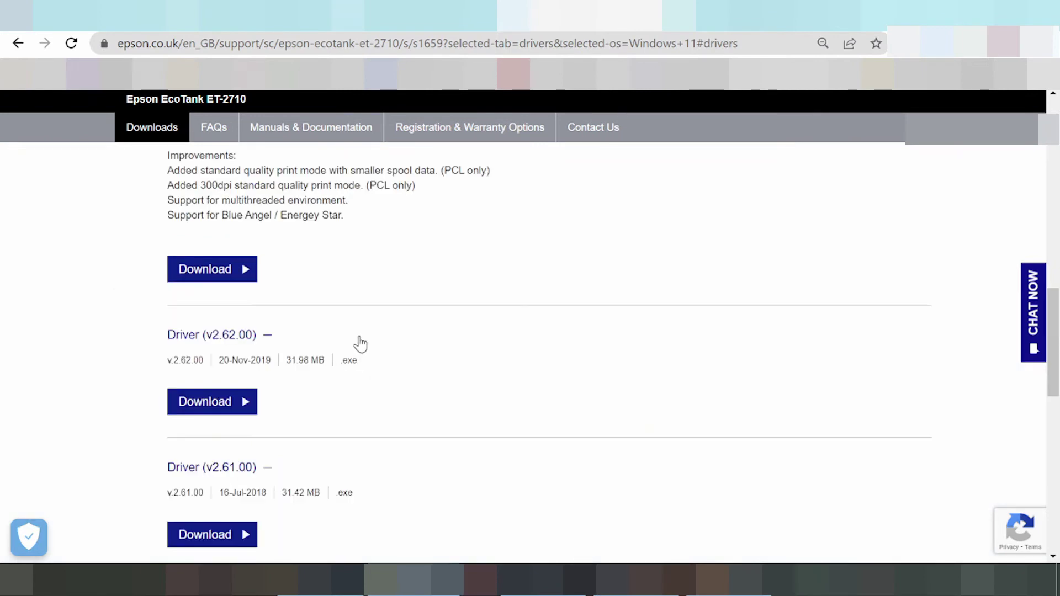
{"action": "scroll", "coordinate": [360, 343], "scroll_direction": "up", "scroll_amount": 3}
{"action": "scroll", "coordinate": [292, 381], "scroll_direction": "up", "scroll_amount": 2}
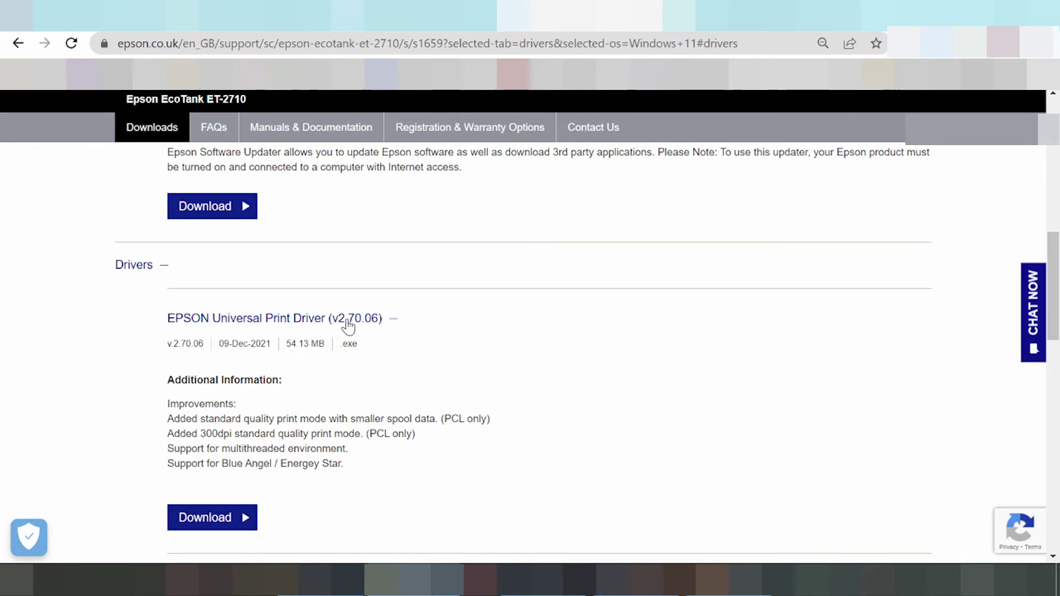
{"action": "scroll", "coordinate": [375, 321], "scroll_direction": "down", "scroll_amount": 1}
Download the EPSON Universal Print Driver v2.70.06 installer epson644168eu.exe (54.1 MB).
{"action": "left_click", "coordinate": [233, 437]}
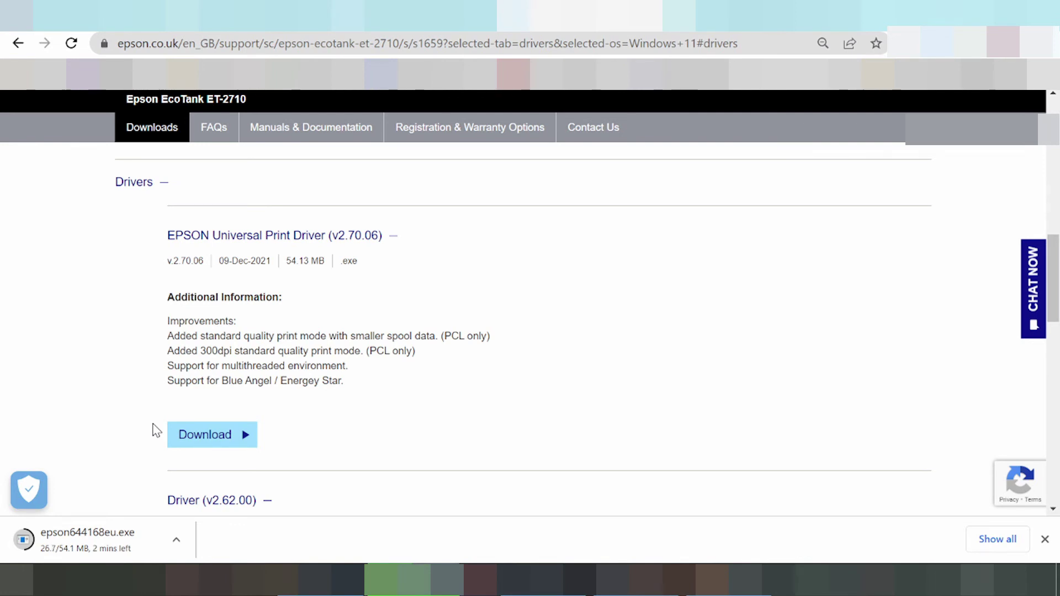
{"action": "scroll", "coordinate": [154, 429], "scroll_direction": "up", "scroll_amount": 12}
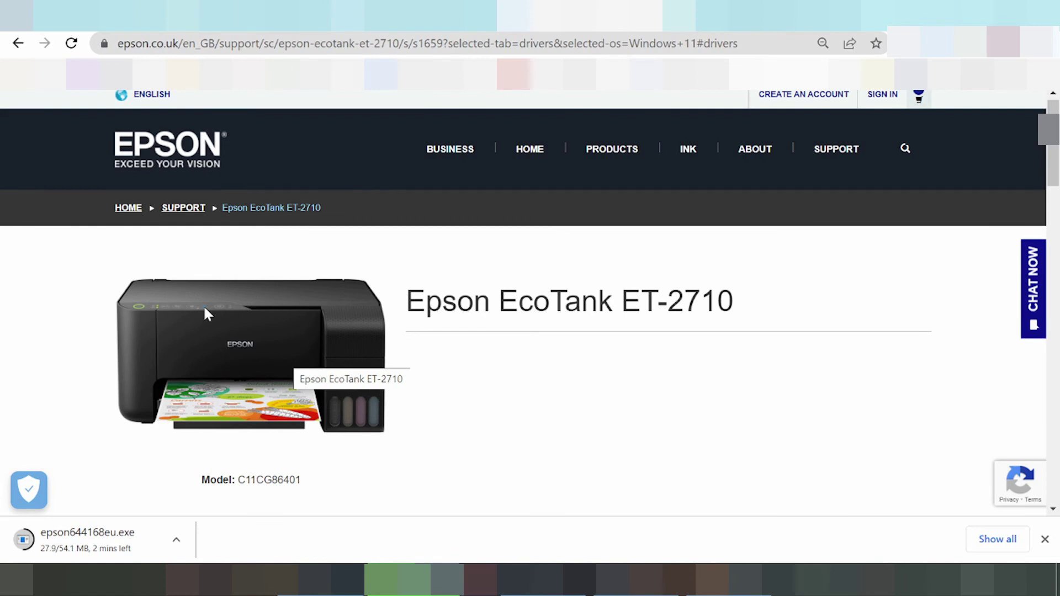
{"action": "scroll", "coordinate": [203, 307], "scroll_direction": "down", "scroll_amount": 3}
{"action": "scroll", "coordinate": [198, 303], "scroll_direction": "down", "scroll_amount": 2}
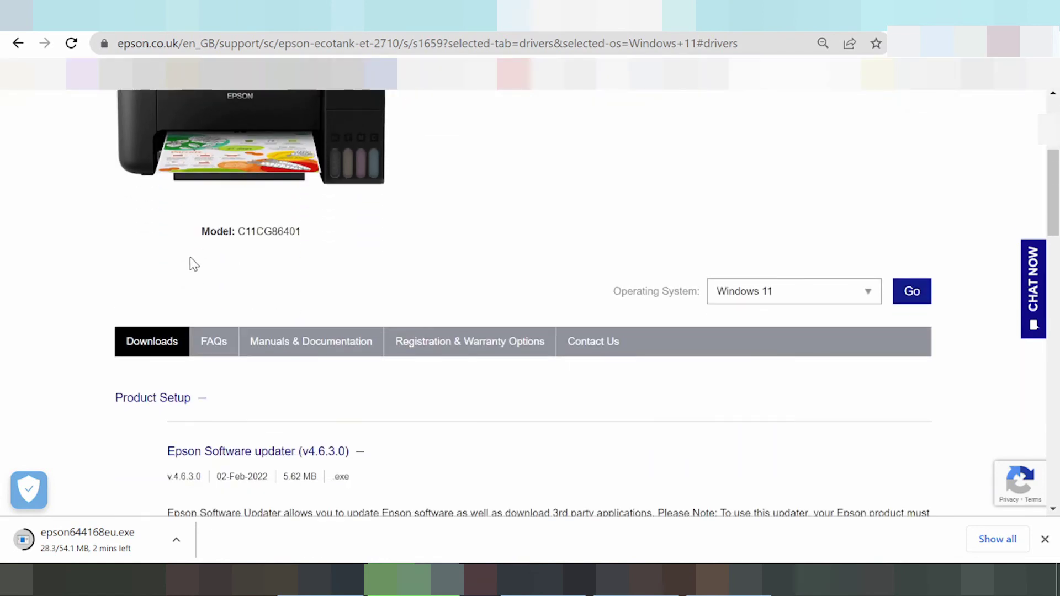
{"action": "scroll", "coordinate": [193, 255], "scroll_direction": "up", "scroll_amount": 3}
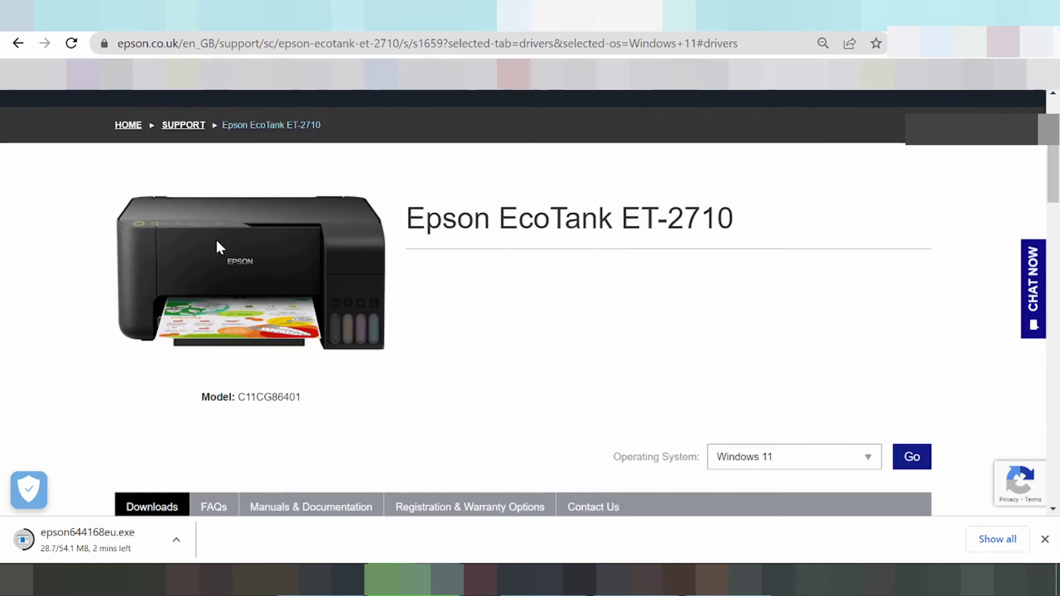